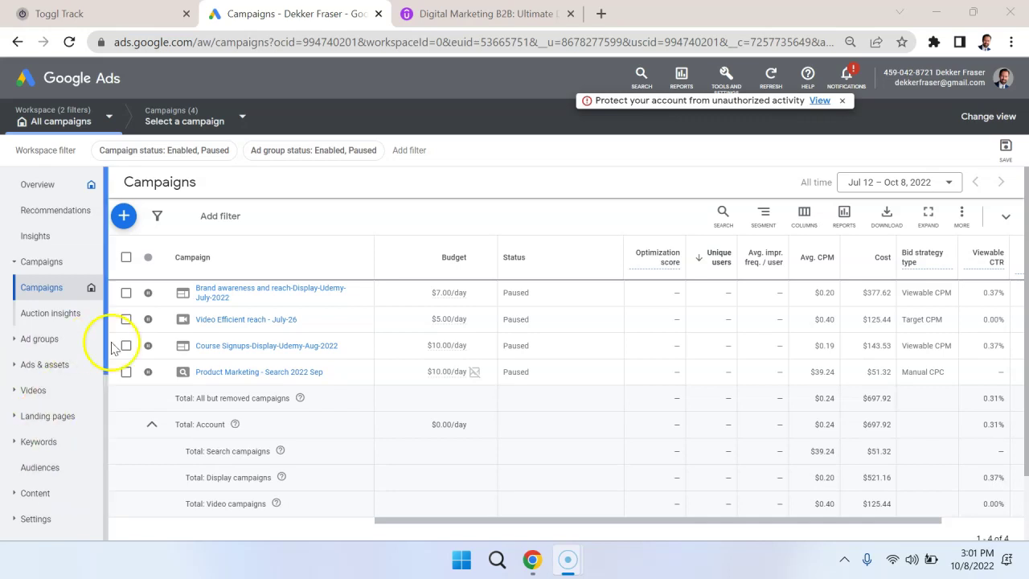
Step: Open the ad group Video Efficient reach - 2022-07-26 in the campaign Video Efficient reach - July-26 and look through its ads
left_click(226, 320)
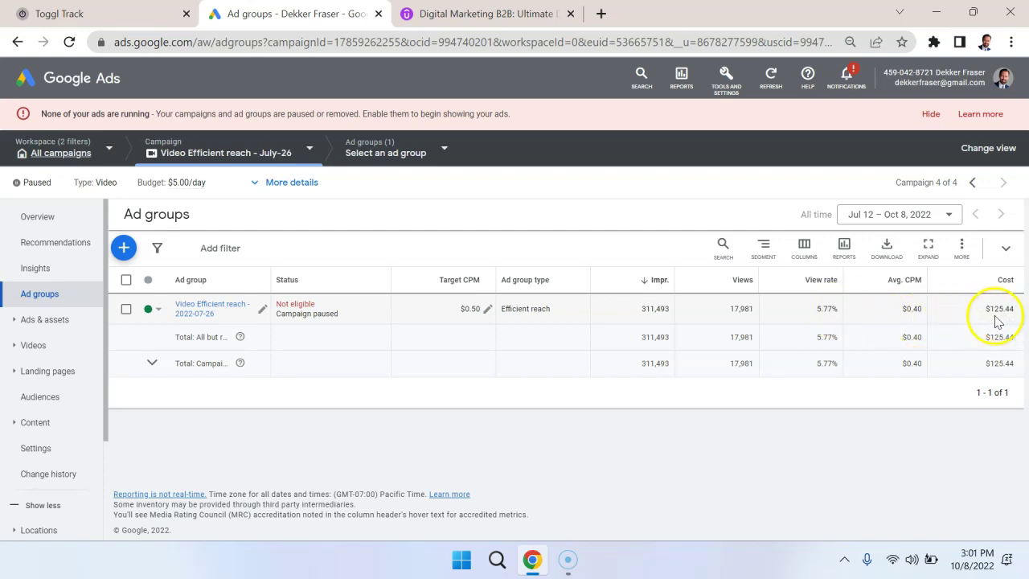
left_click(212, 305)
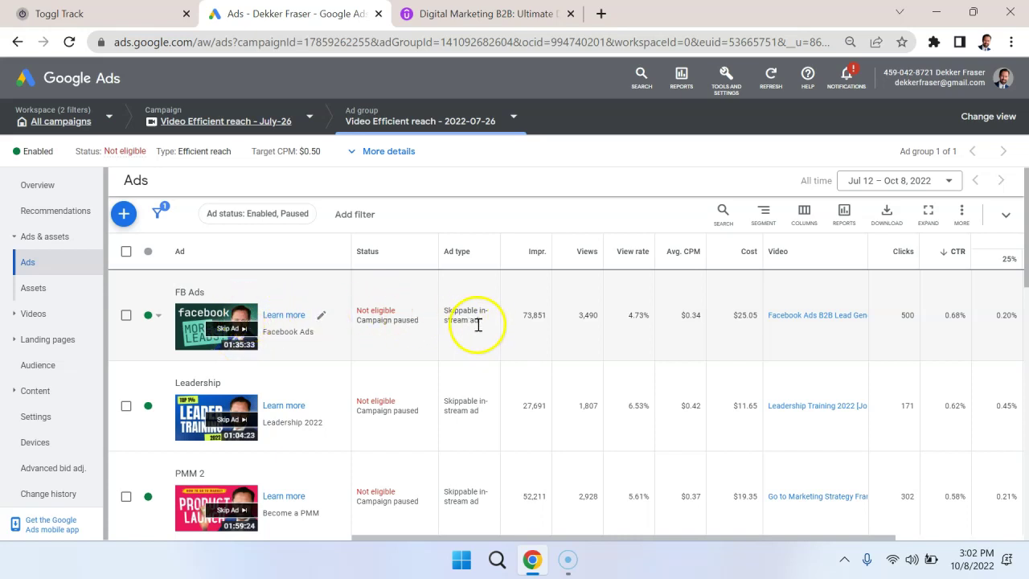
left_click_drag(479, 324, 441, 317)
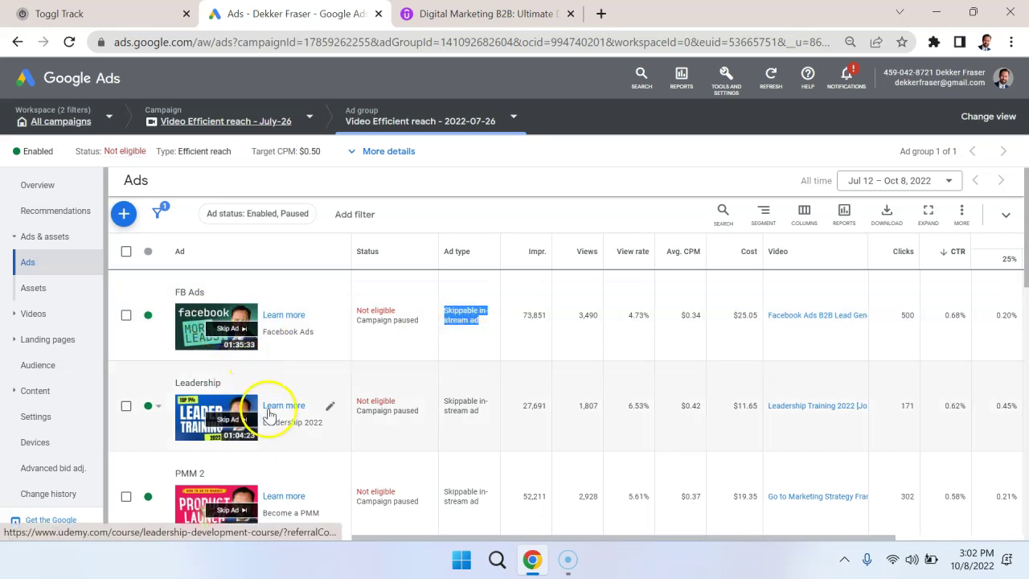
scroll(270, 411, "down", 1)
scroll(270, 410, "down", 2)
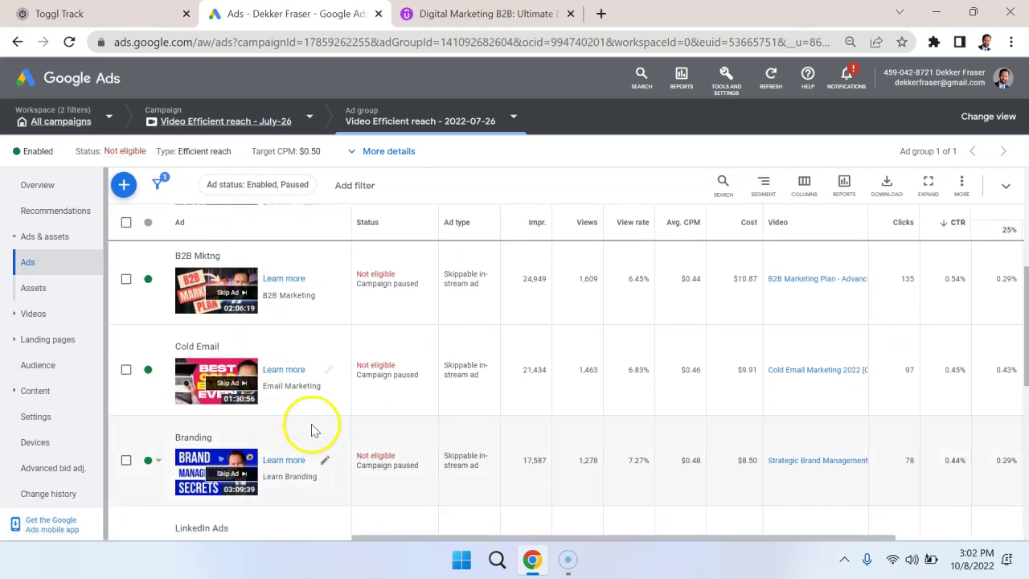
scroll(317, 426, "down", 3)
scroll(313, 430, "down", 3)
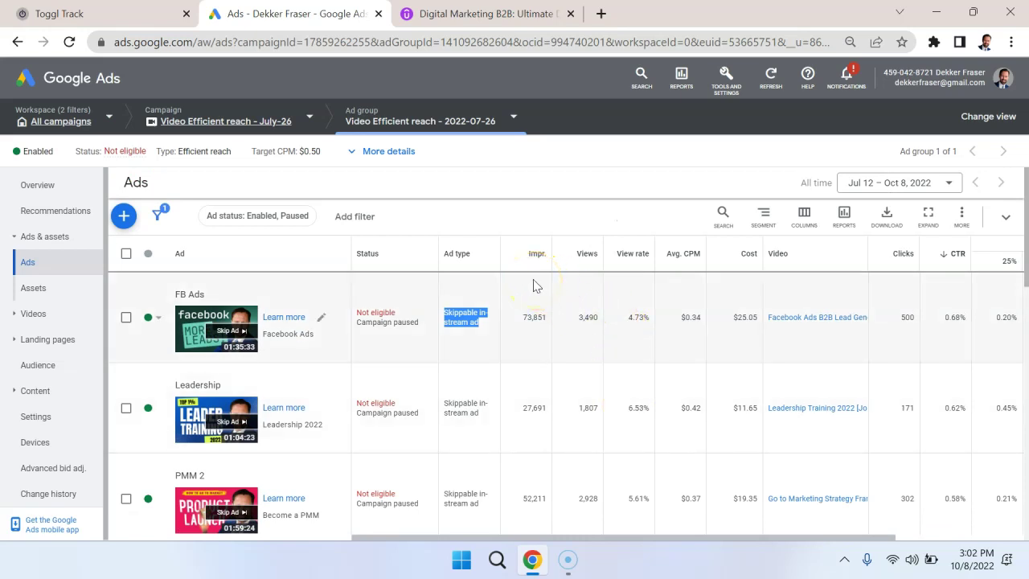
Step: Examine the FB Ads ad's impressions, average CPM, cost, clicks and CTR
double_click(532, 318)
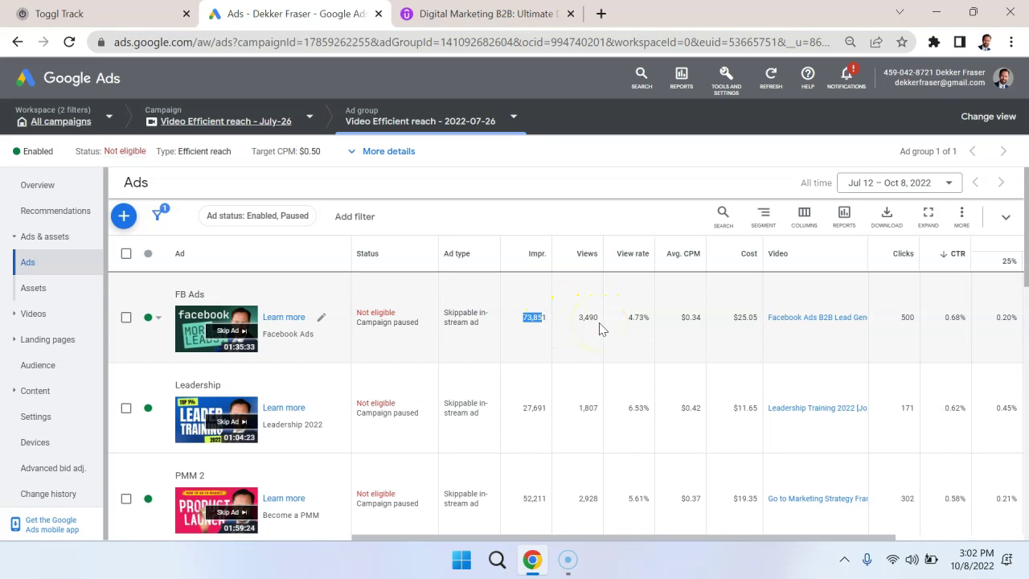
double_click(692, 319)
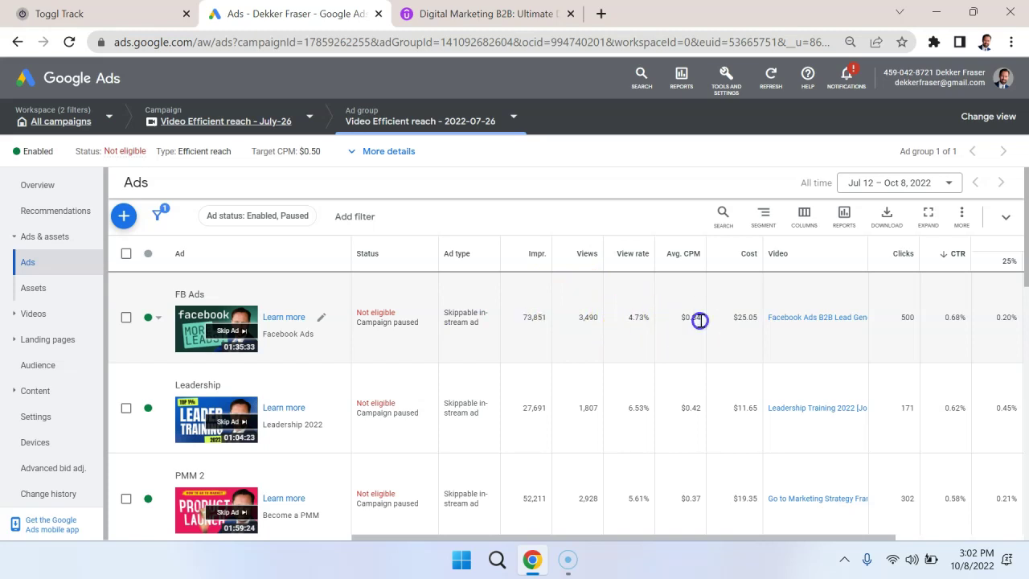
double_click(751, 319)
scroll(840, 358, "right", 1)
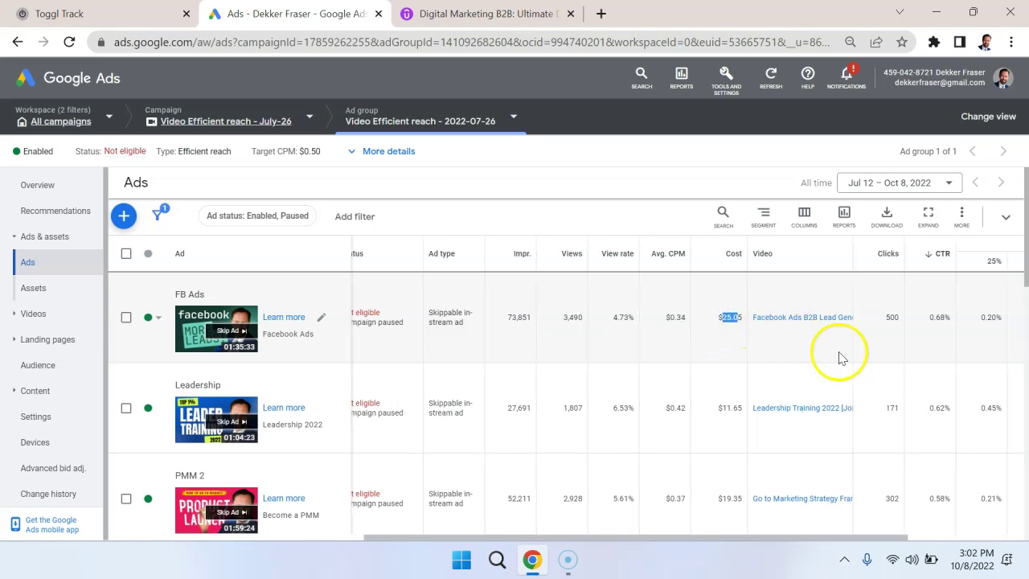
scroll(840, 357, "right", 4)
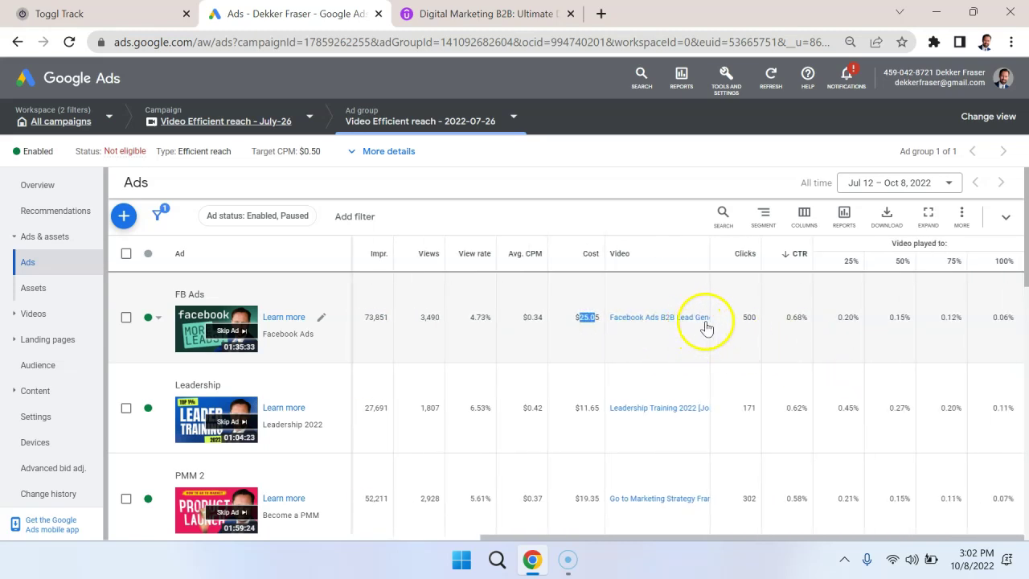
double_click(752, 319)
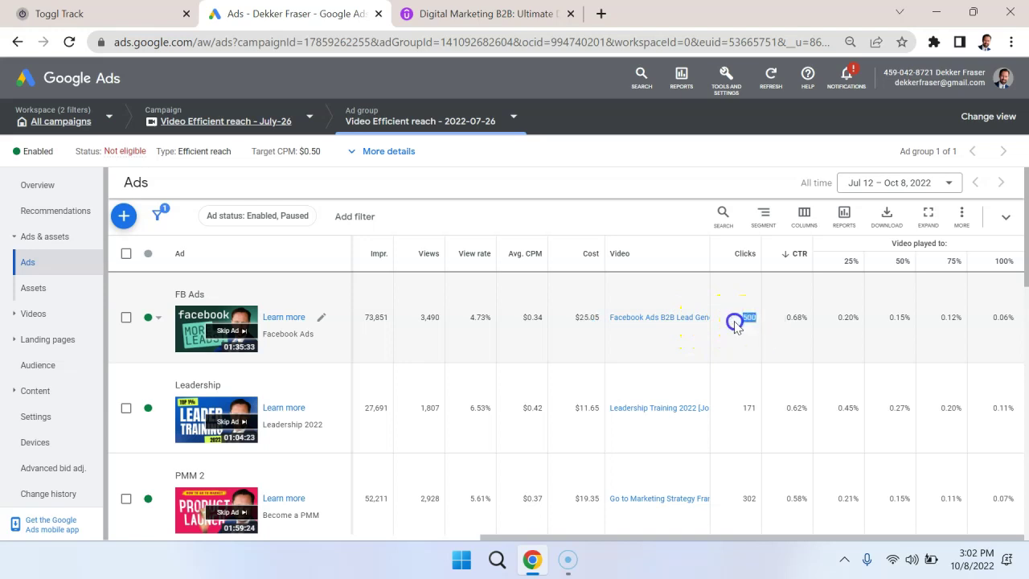
double_click(795, 316)
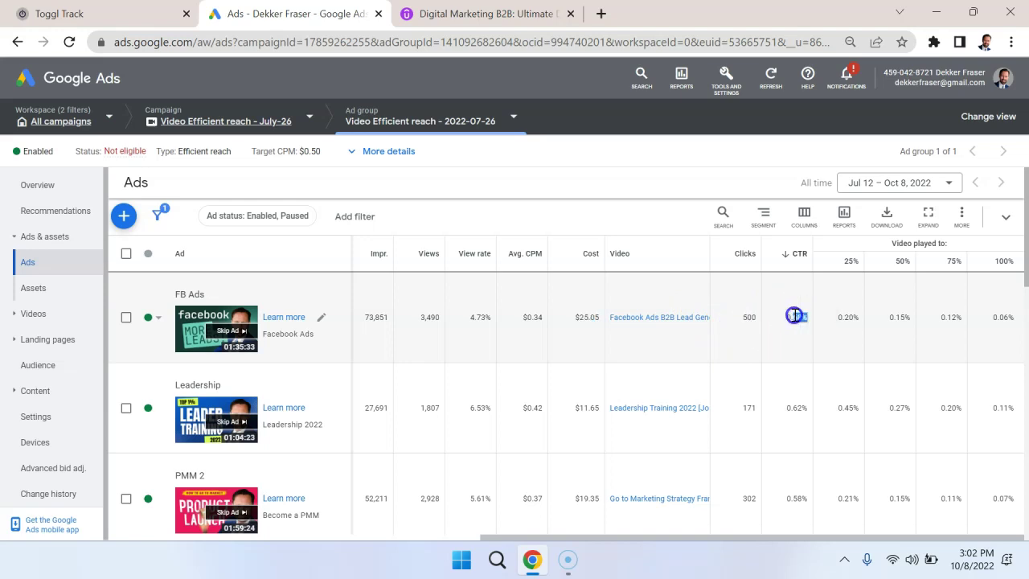
Step: Examine how much of the FB Ads video was played, from the 25% to the 100% mark
left_click(856, 318)
left_click(845, 317)
left_click(857, 259)
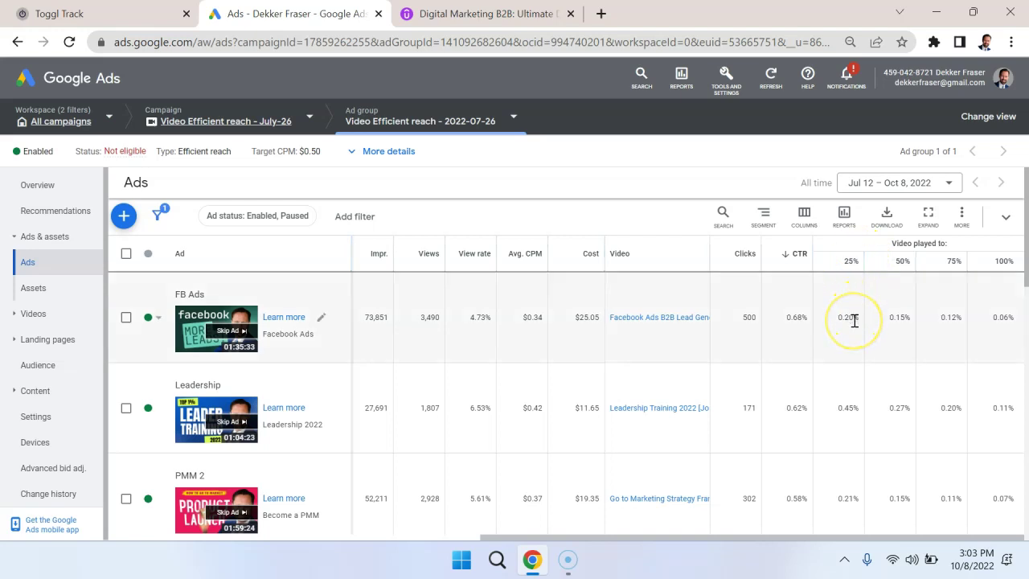
left_click(897, 320)
left_click(959, 315)
left_click(1005, 321)
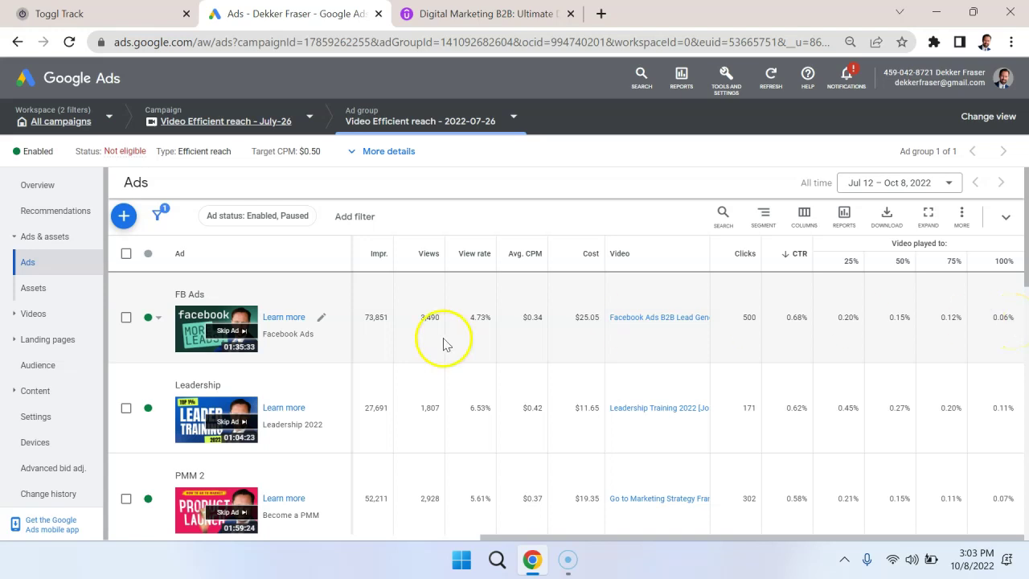
Step: Preview the FB Ads ad in its mobile, computer and TV formats, and open its preview on YouTube
left_click(322, 322)
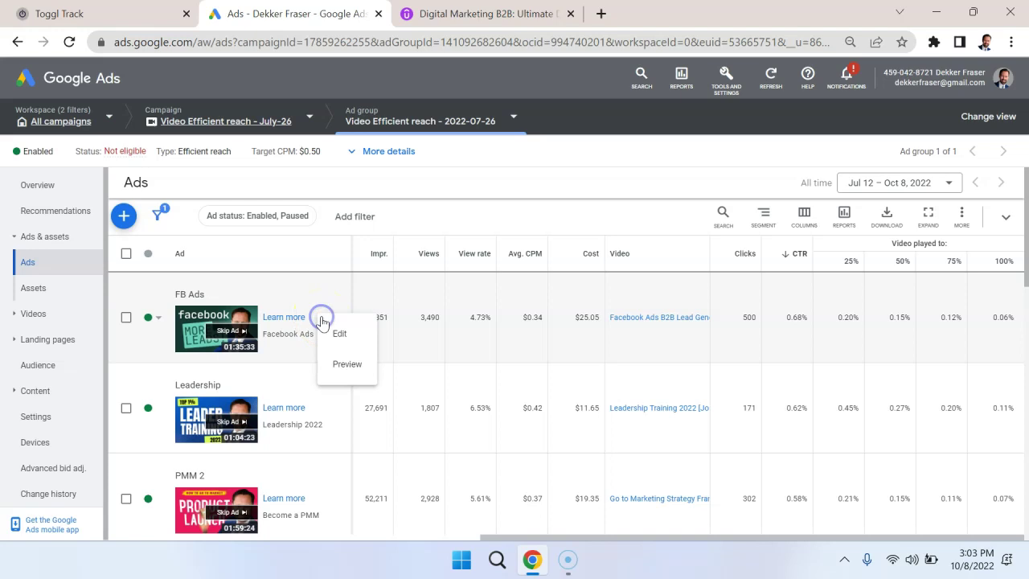
left_click(347, 366)
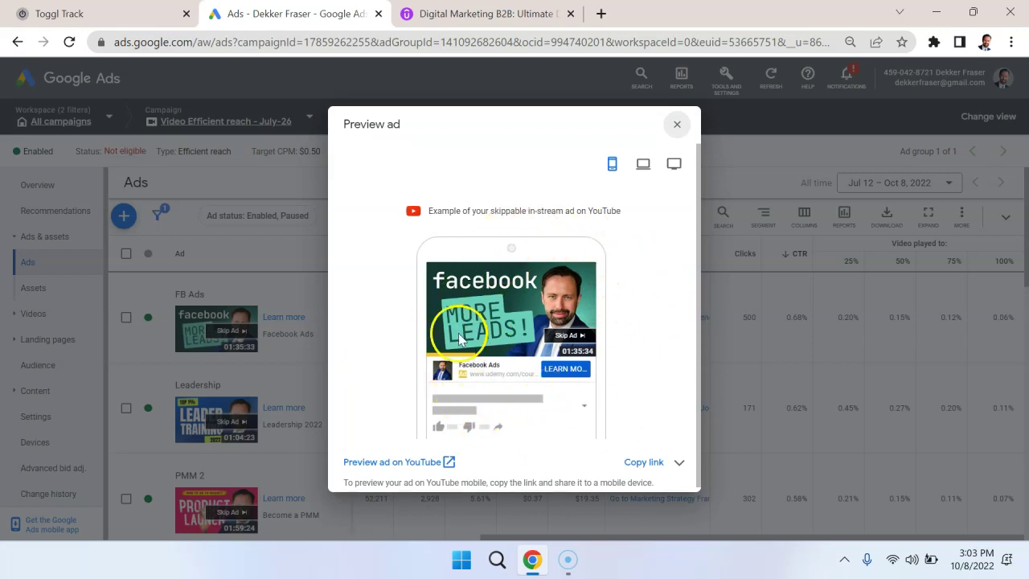
left_click(644, 166)
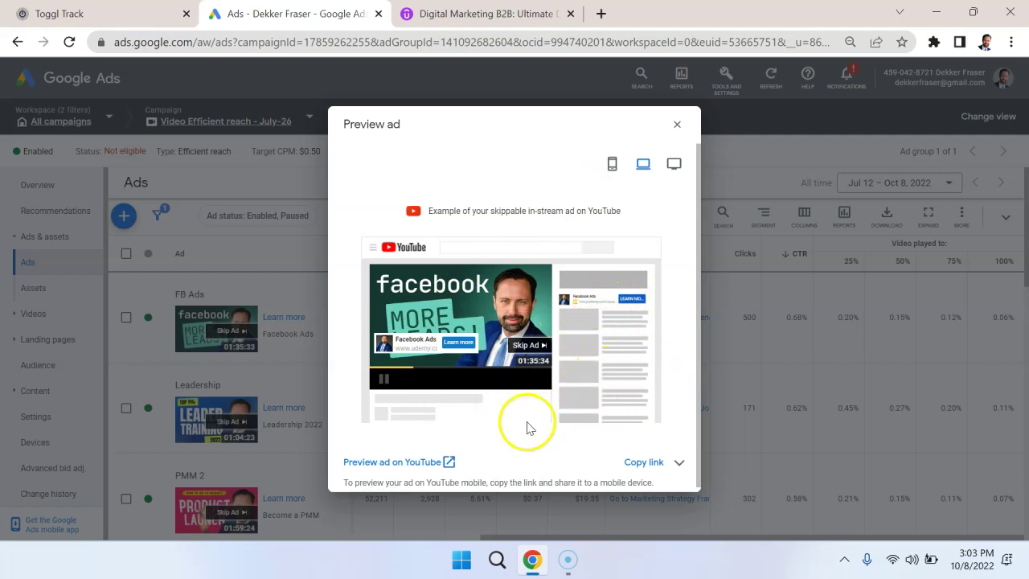
left_click(674, 164)
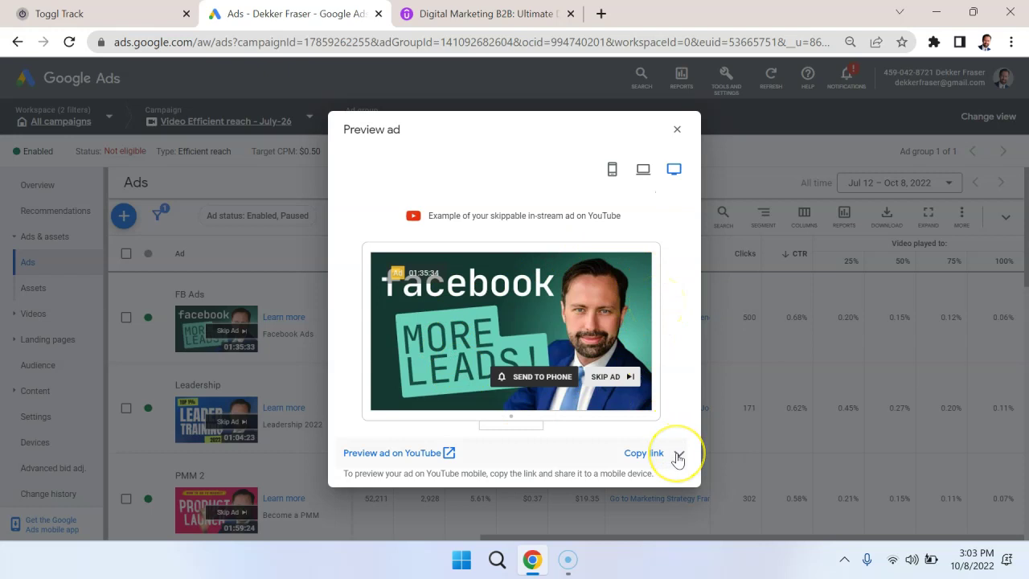
left_click(425, 454)
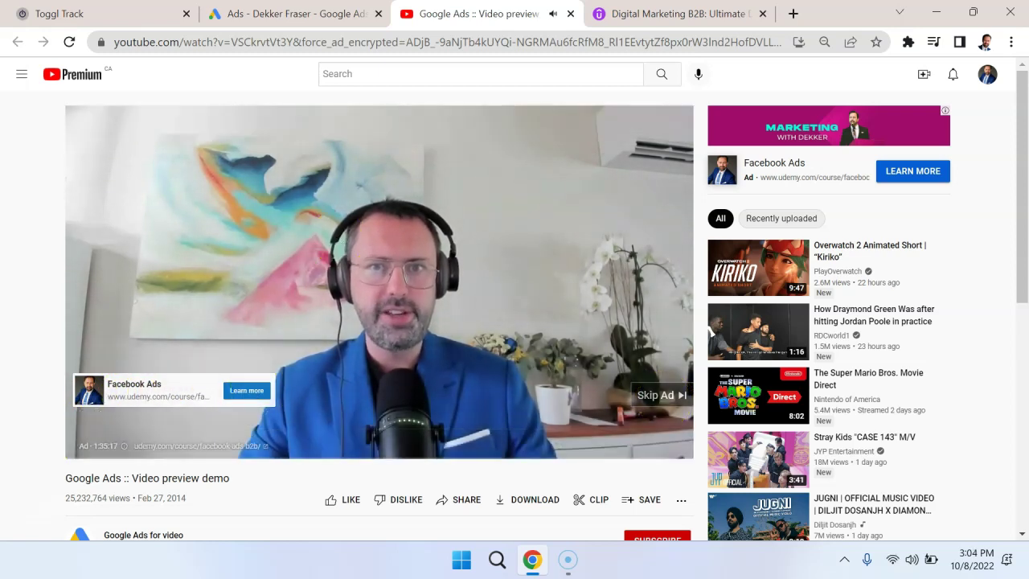
Step: Return to the Google Ads list, open the FB Ads ad for editing and read the note about video length
key("ctrl+shift+Tab")
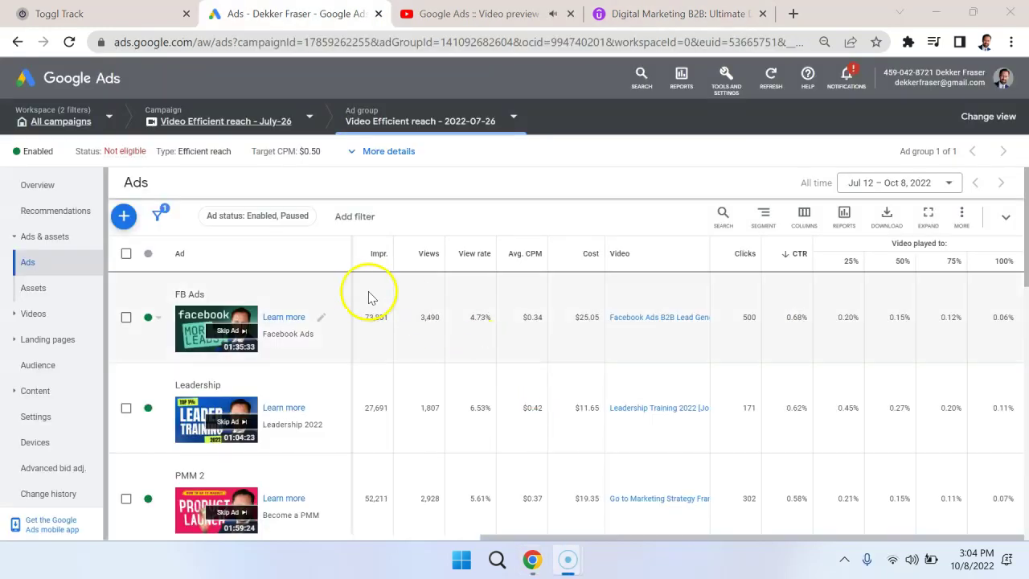
left_click(321, 321)
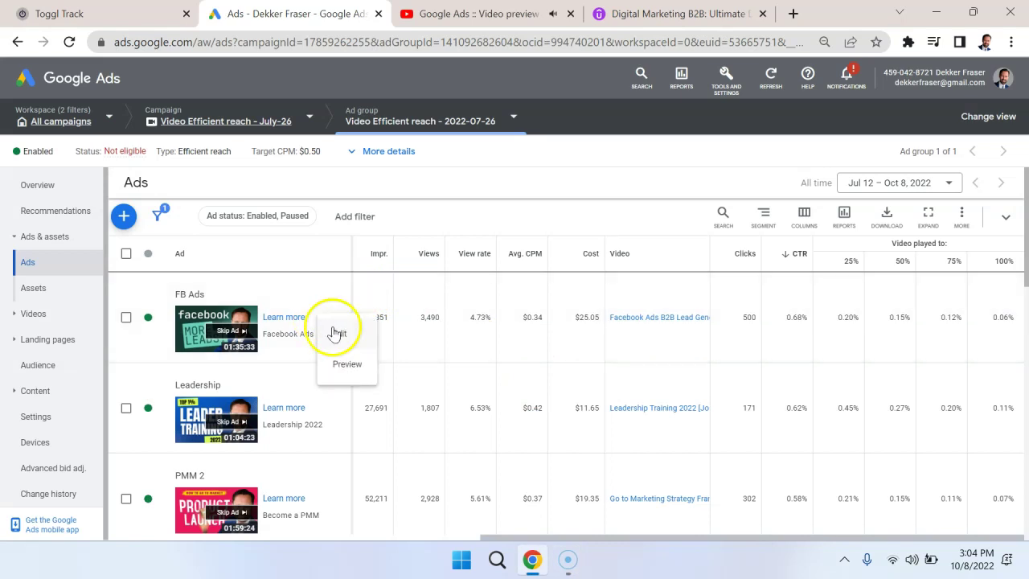
left_click(345, 337)
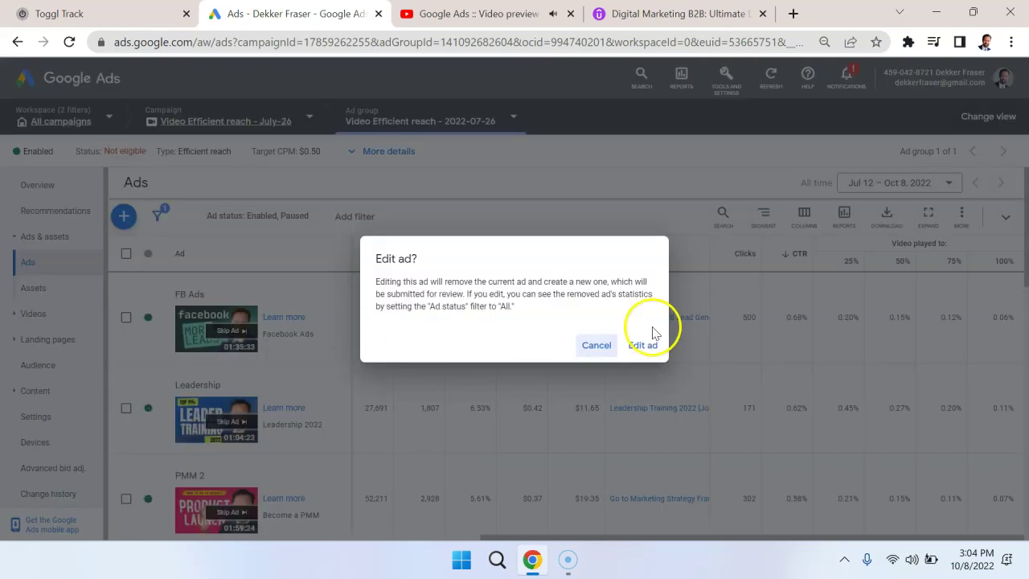
left_click(646, 346)
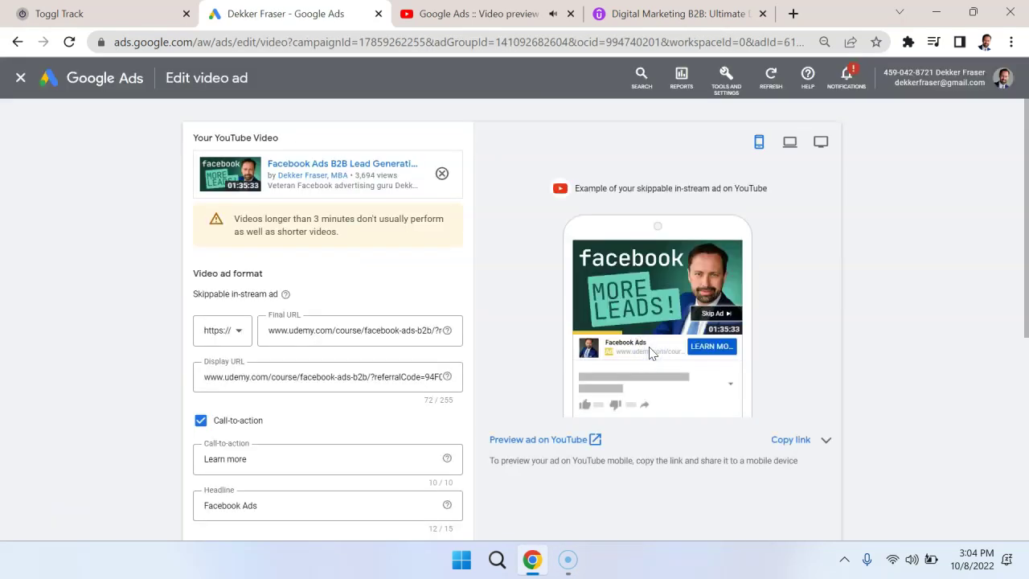
left_click_drag(339, 232, 241, 218)
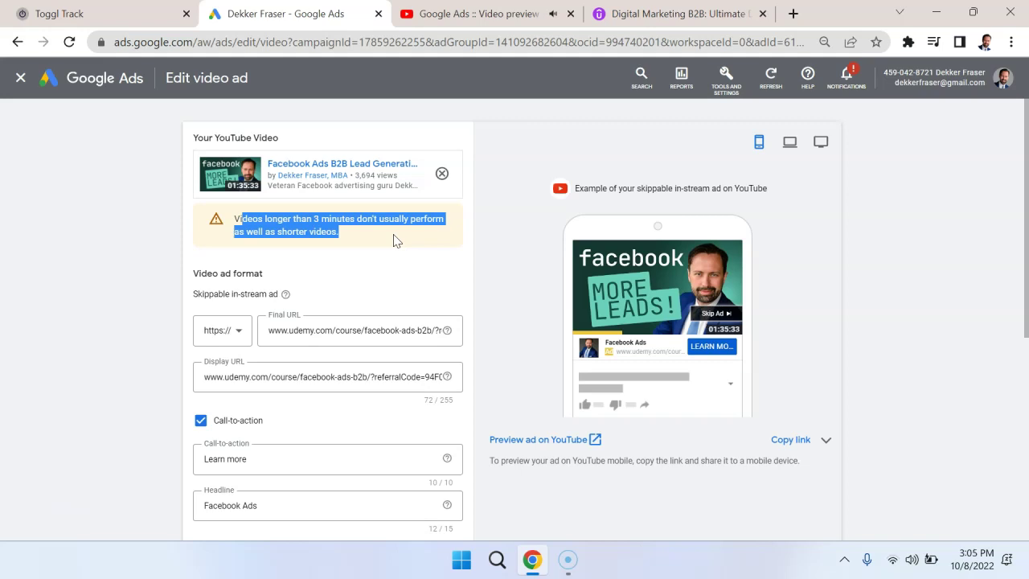
left_click(393, 237)
left_click(396, 241)
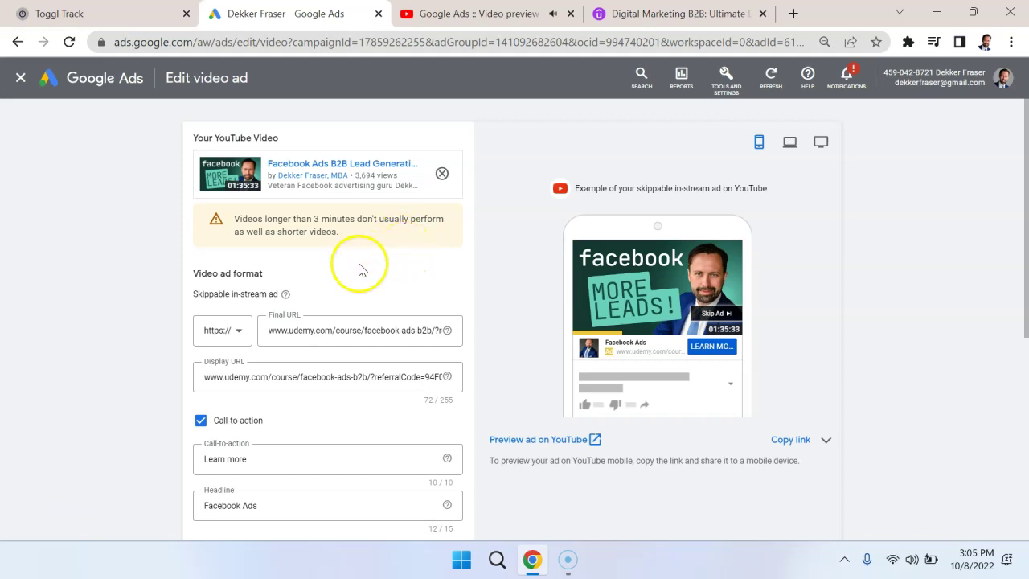
Step: Inspect the ad's display URL and final URL without changing them
scroll(358, 270, "down", 1)
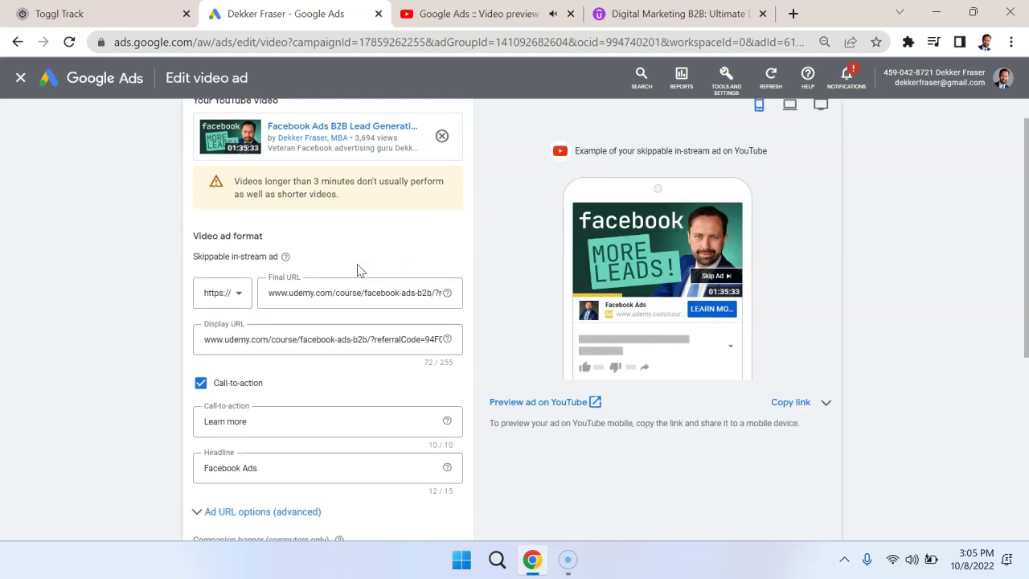
left_click(398, 338)
key("ctrl+a")
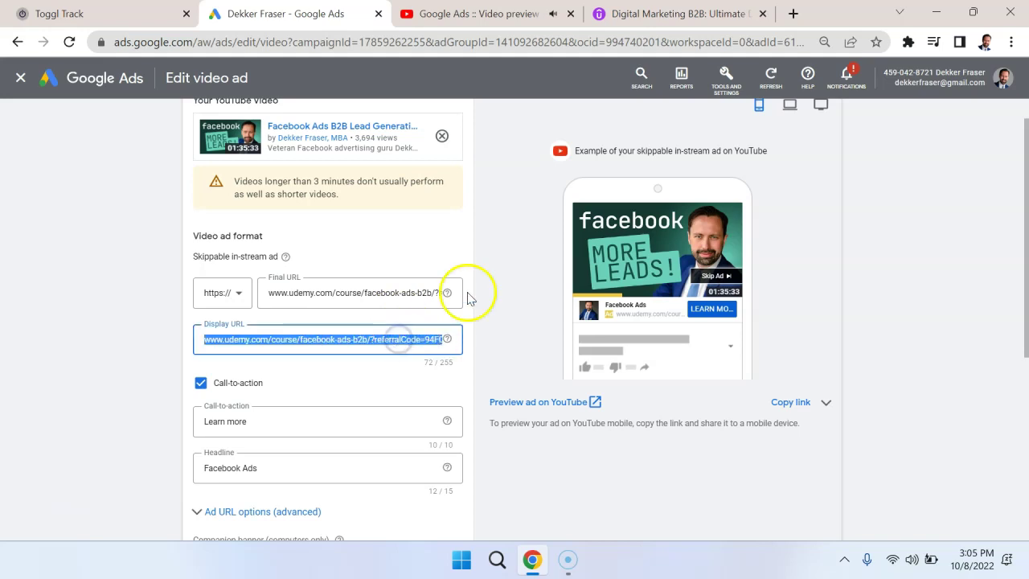
left_click(489, 233)
left_click(377, 296)
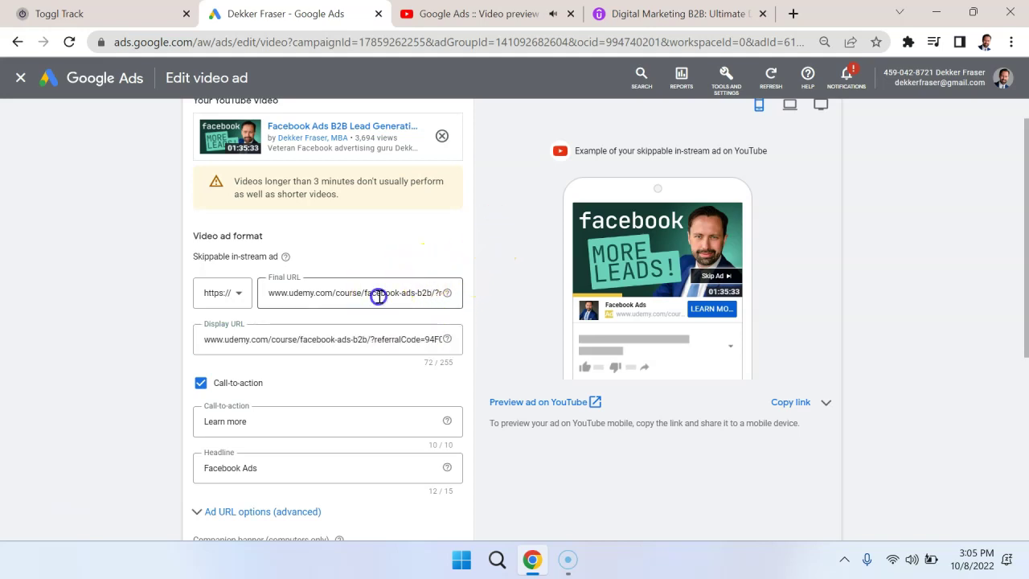
key("ctrl+a")
left_click(496, 258)
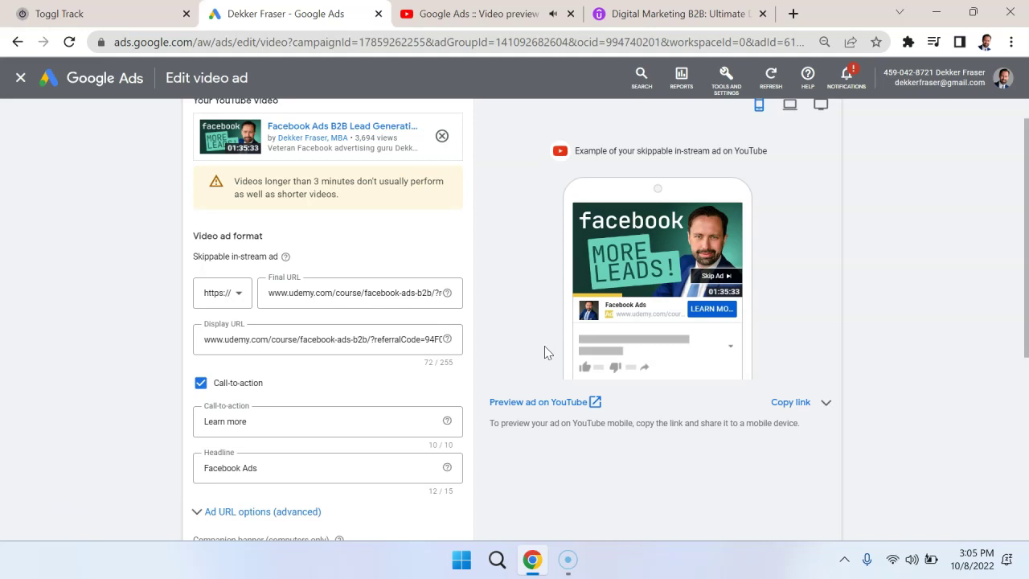
Step: Review the ad's call-to-action, headline, companion banner and ad name settings
scroll(544, 347, "down", 2)
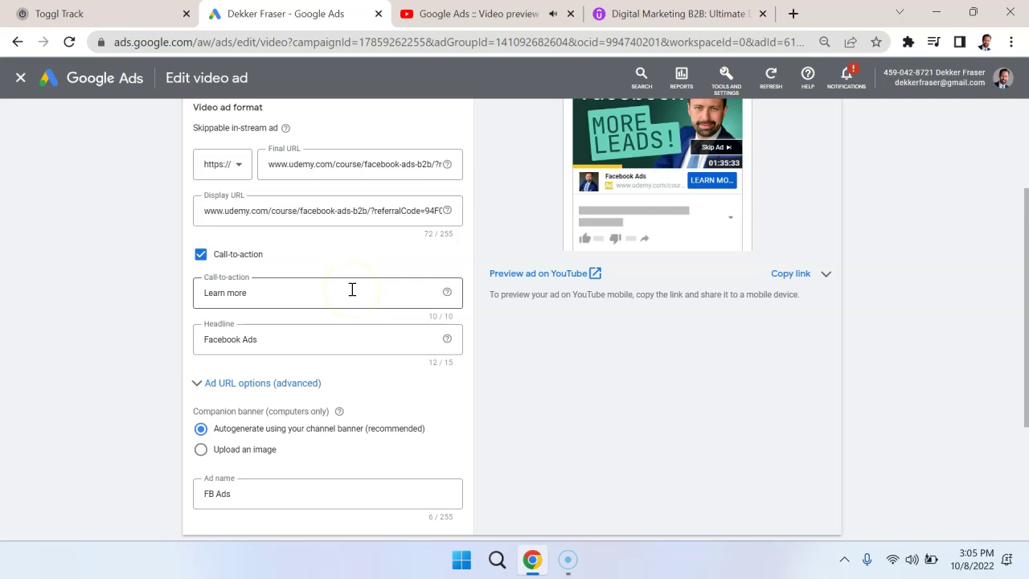
left_click(329, 337)
right_click(329, 338)
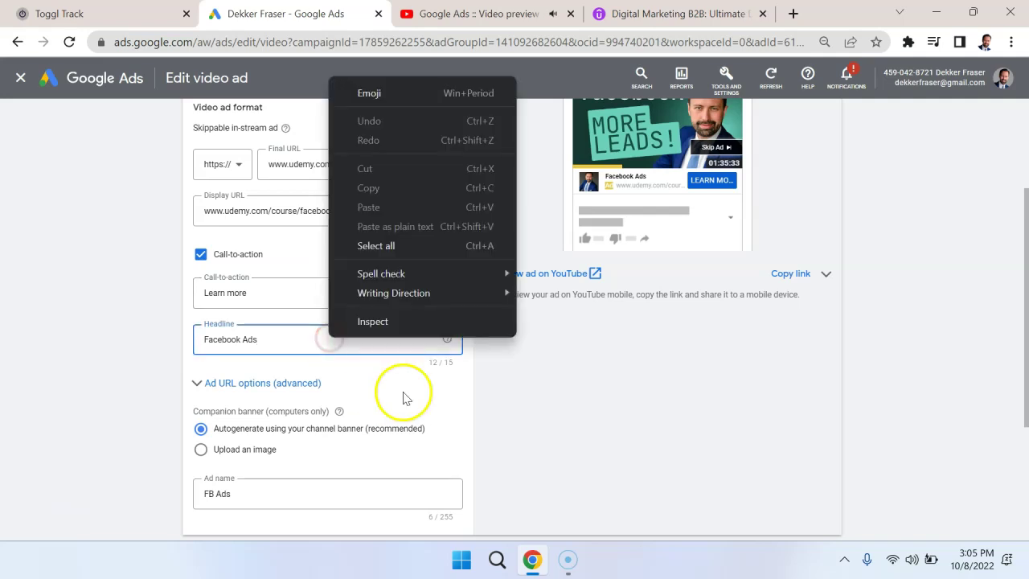
left_click(533, 409)
scroll(486, 431, "down", 3)
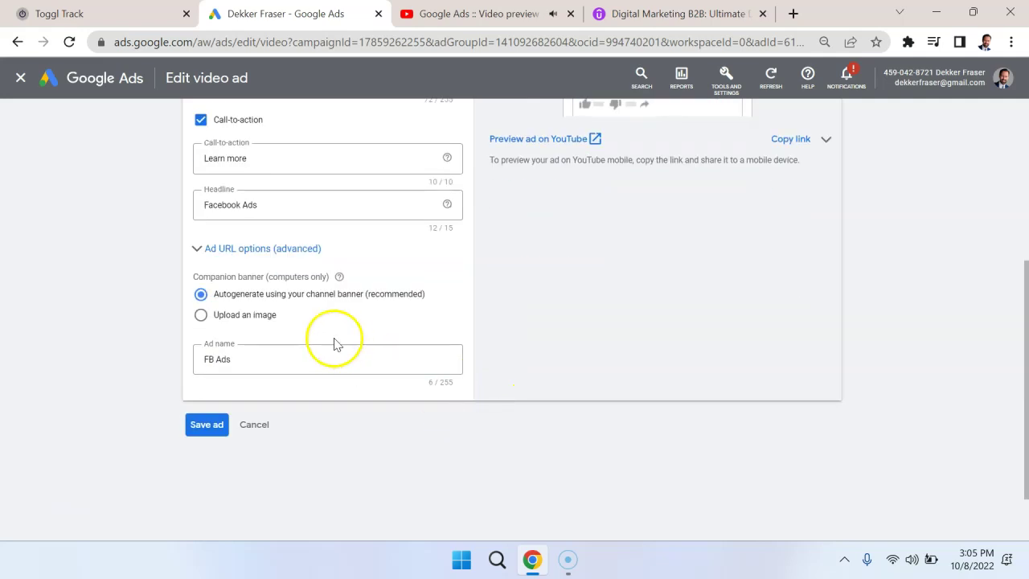
scroll(328, 315, "up", 1)
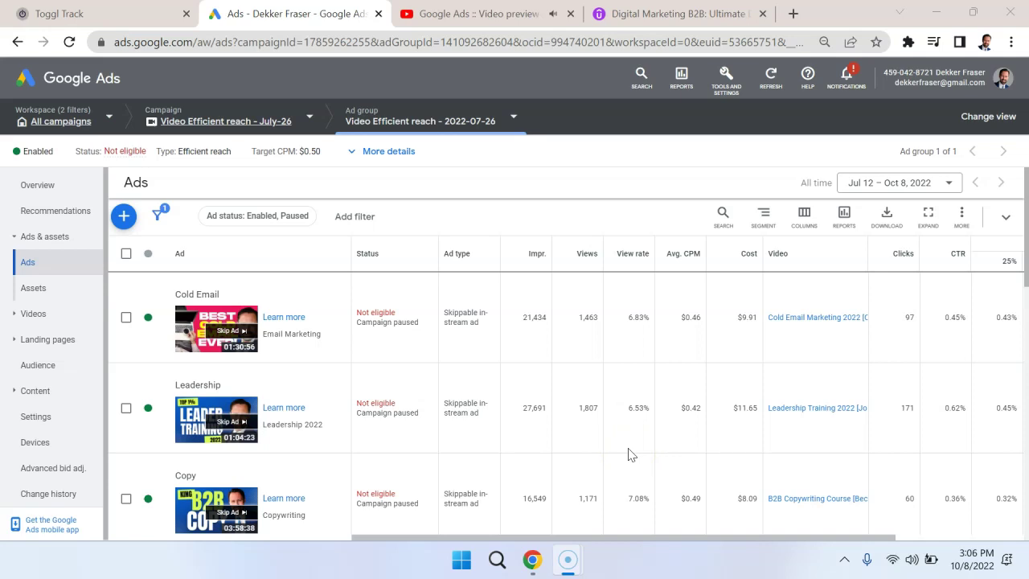
Step: Sort the ads by view rate from highest to lowest, followed by average CPM from lowest to highest
left_click(636, 259)
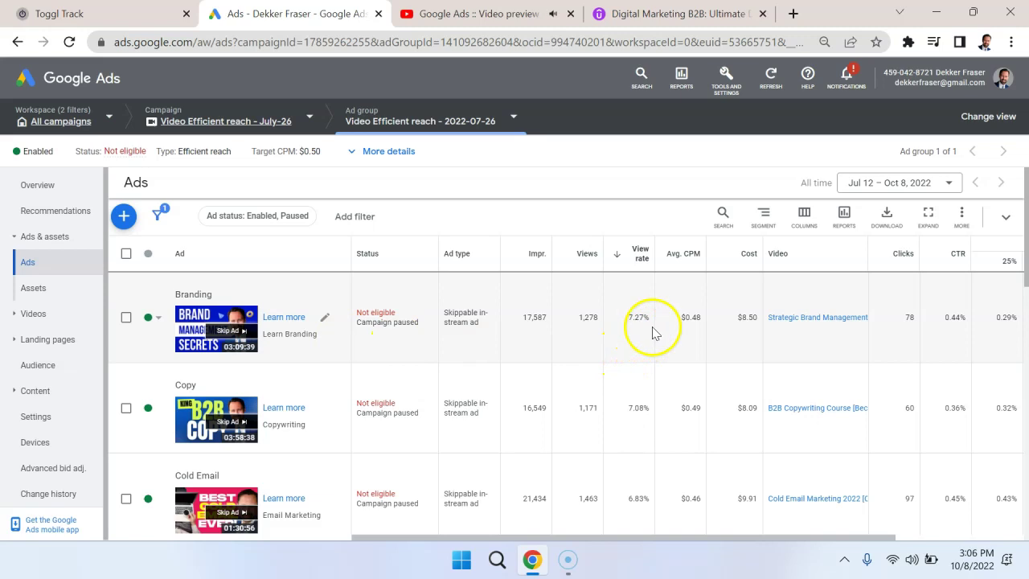
left_click(690, 253)
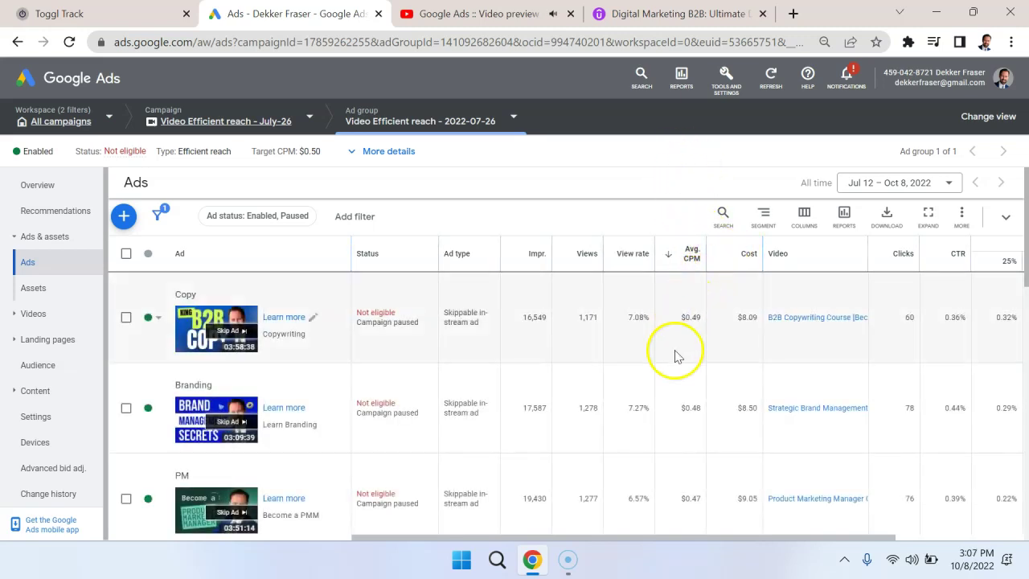
left_click(684, 253)
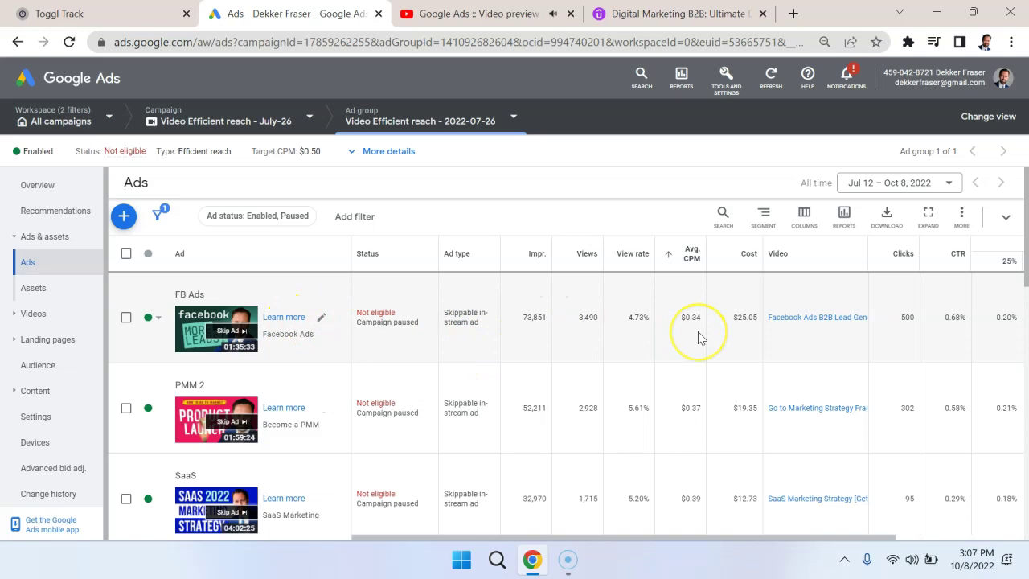
Step: Compare the ads by sorting from highest to lowest on CTR, video played to 100%, and finally video played to 50%
scroll(700, 338, "right", 2)
left_click(804, 259)
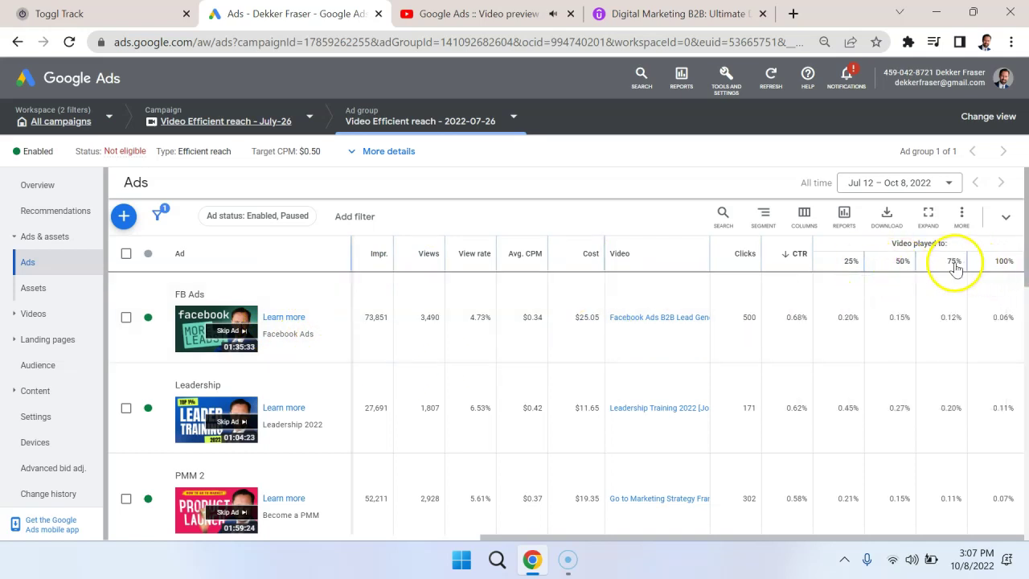
left_click(996, 265)
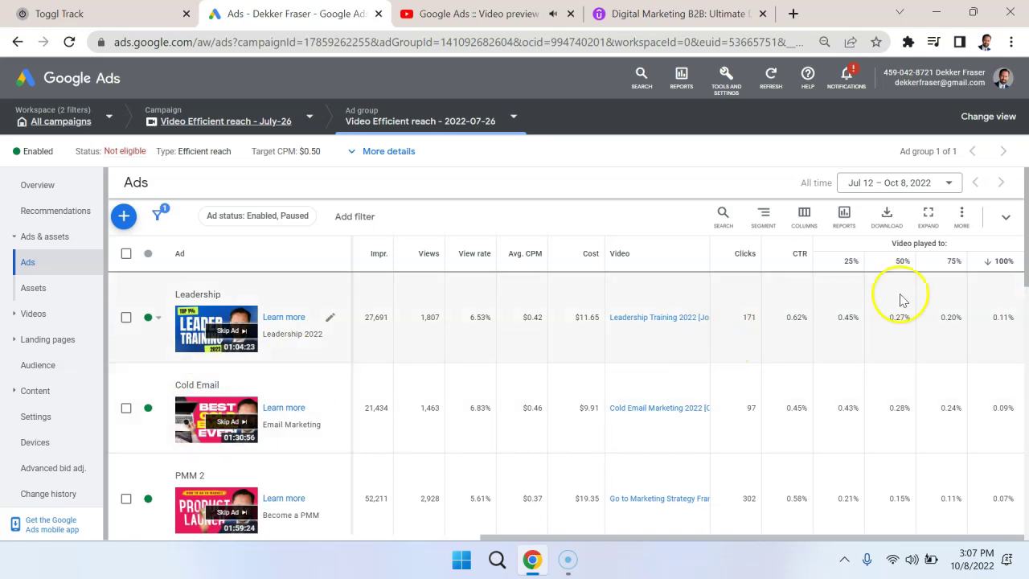
left_click(902, 262)
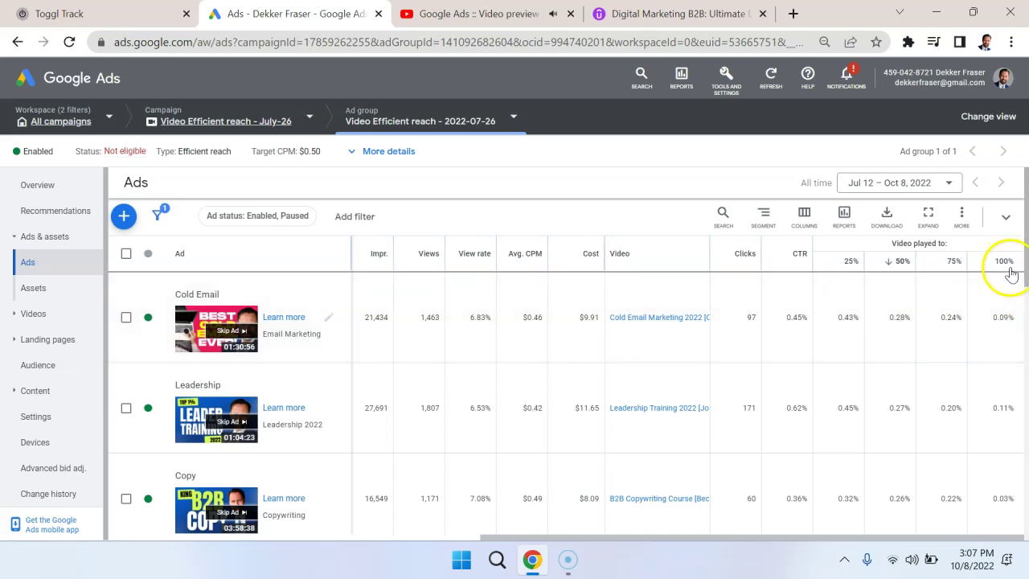
mouse_move(981, 261)
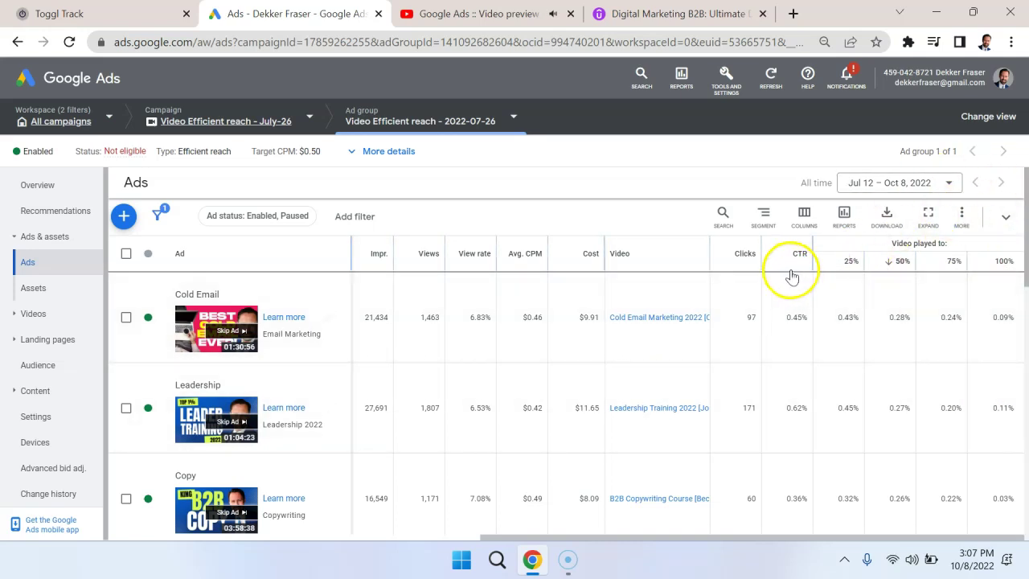
scroll(547, 318, "left", 4)
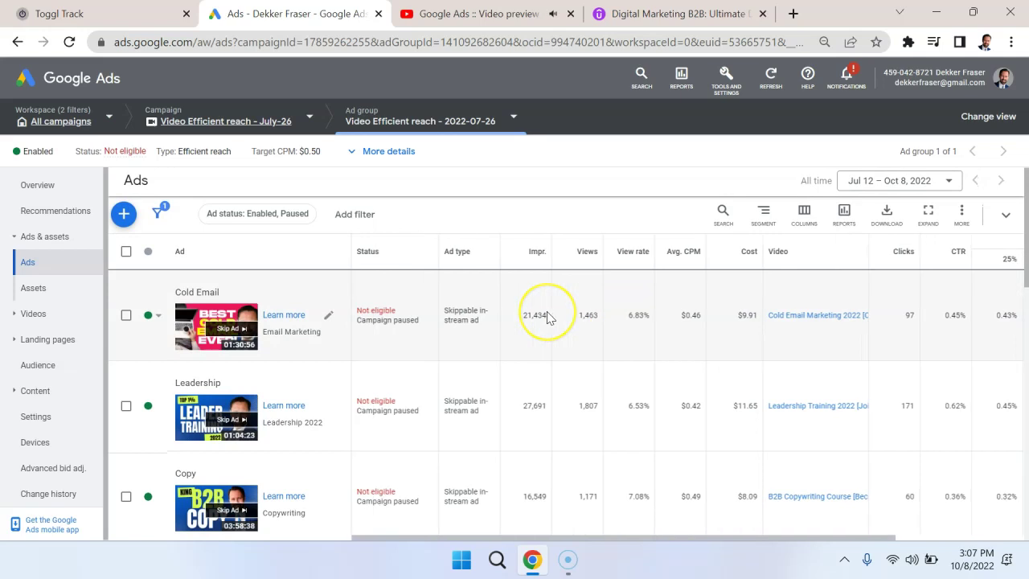